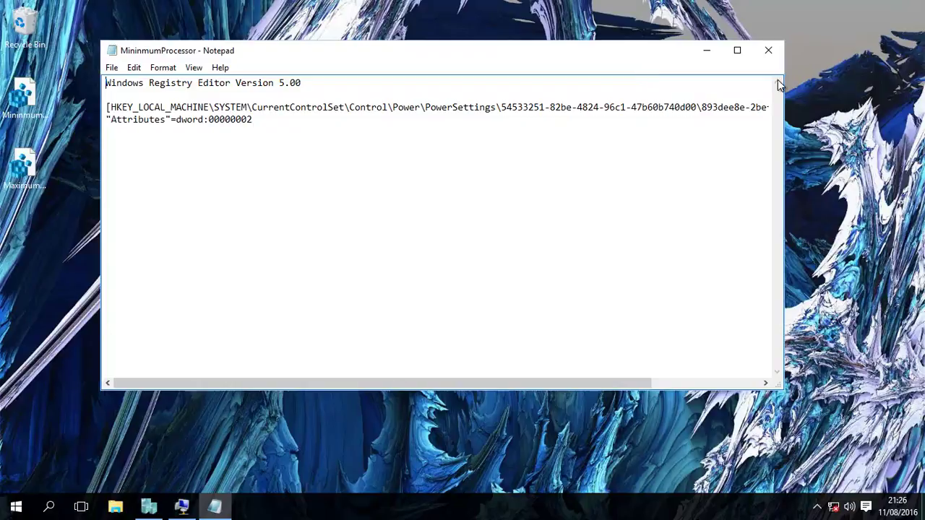
Step: Reopen the MininmumProcessor registry file as text in Notepad and scroll through it
left_click(769, 50)
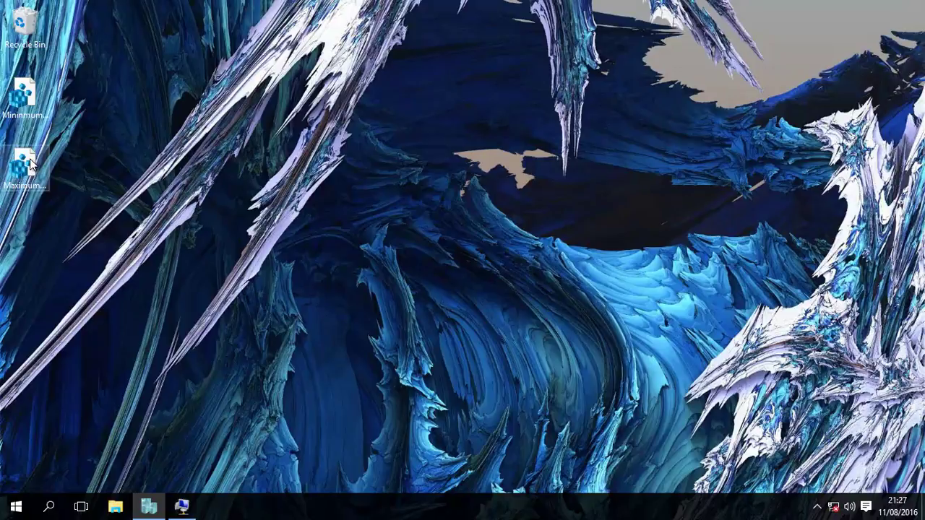
right_click(27, 93)
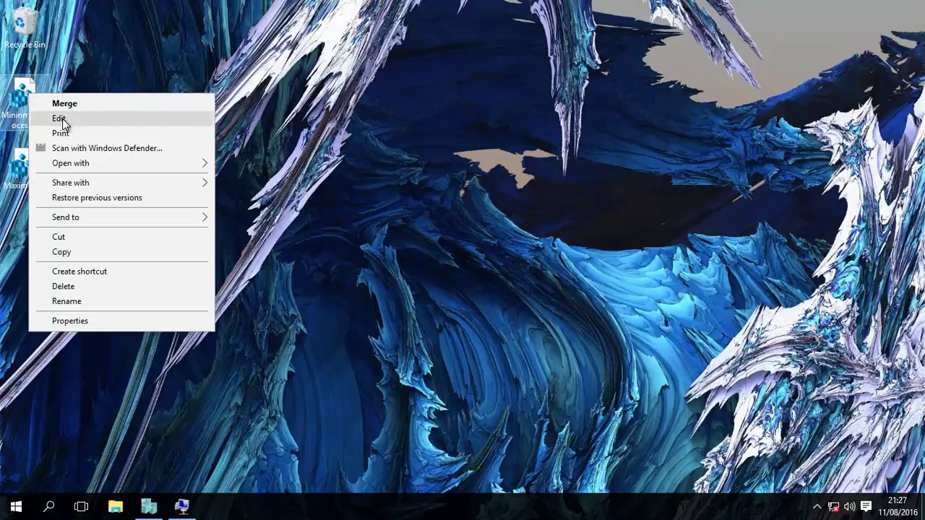
left_click(60, 118)
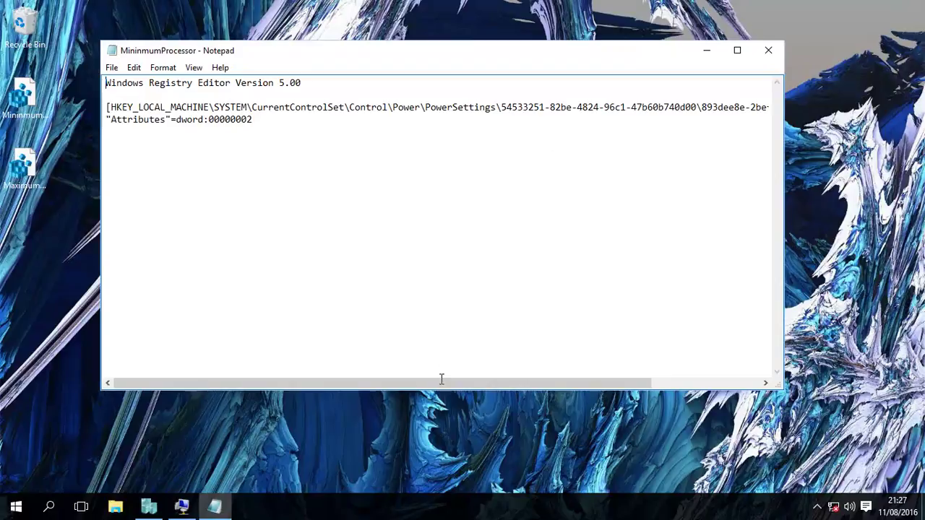
left_click_drag(441, 379, 318, 365)
Step: Search Control Panel for 'power' and go to Power Options' power-saving settings
left_click(16, 509)
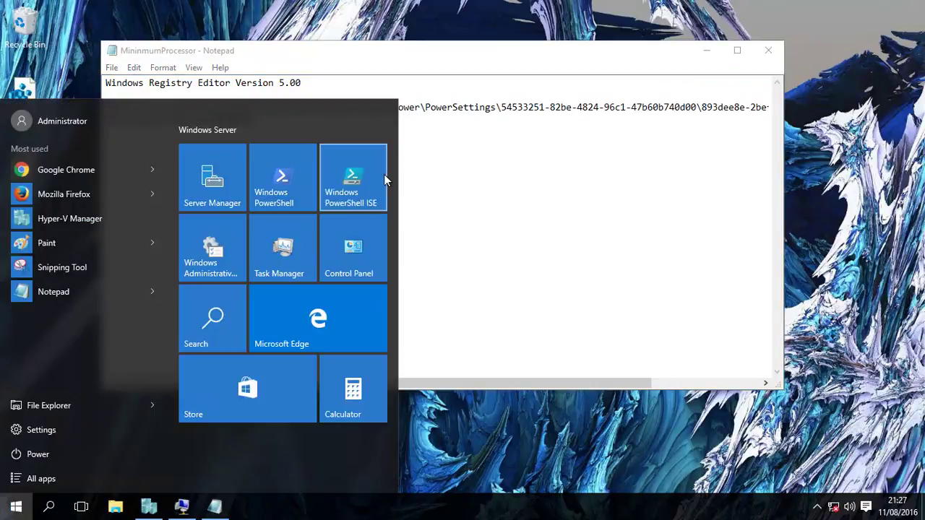
left_click(341, 266)
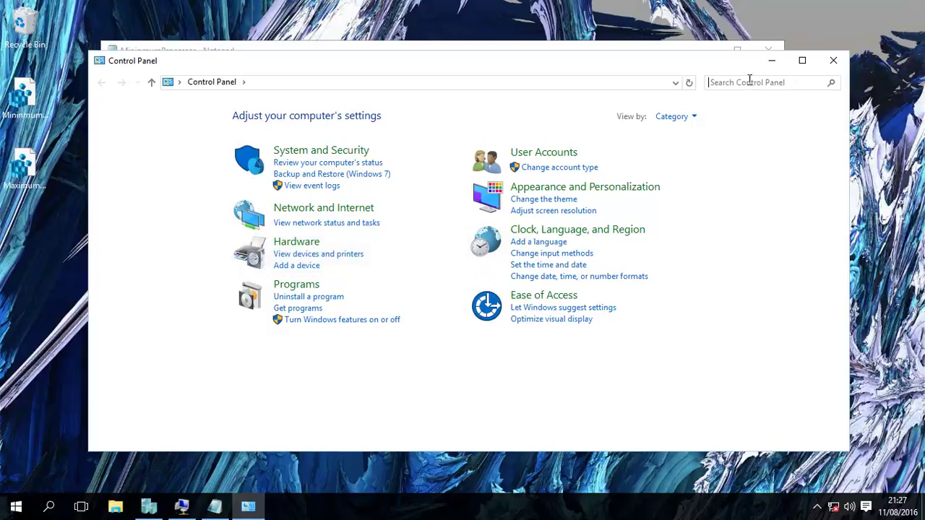
type("power")
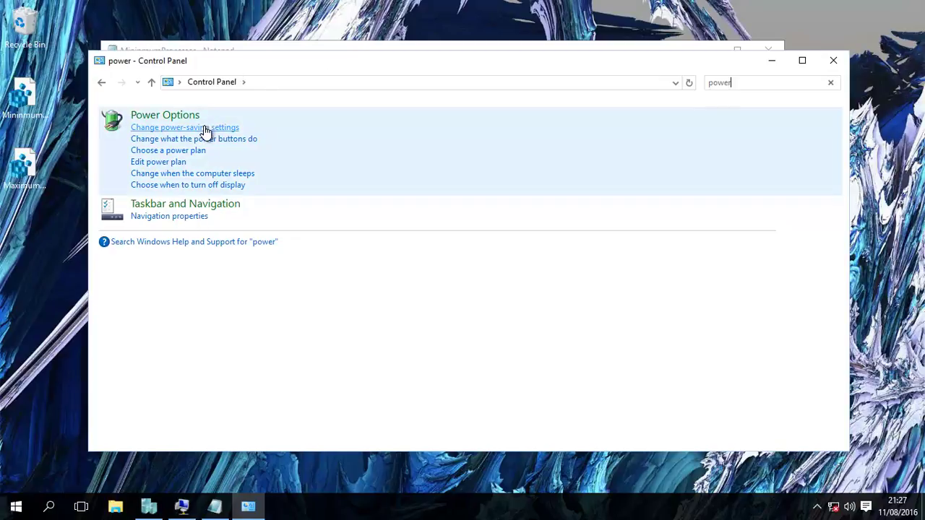
left_click(205, 128)
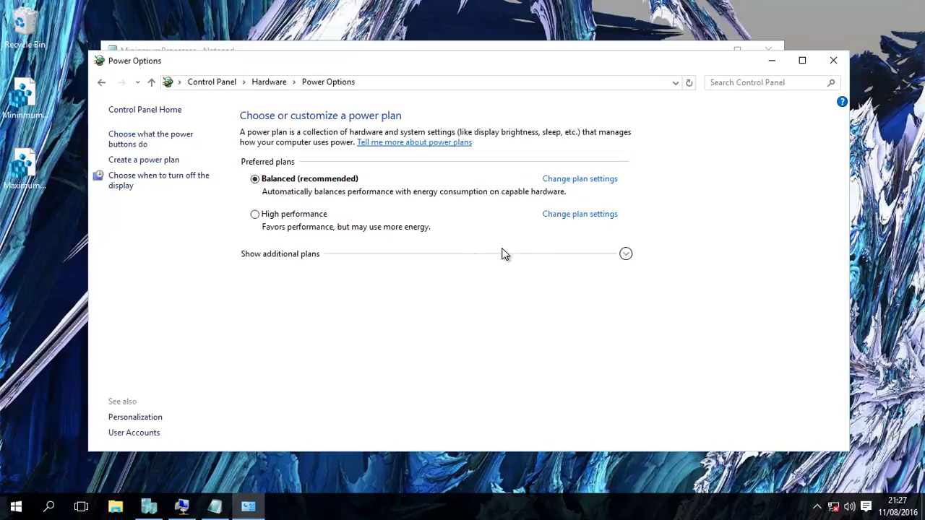
Step: Open the advanced power settings for the Balanced plan
left_click(587, 180)
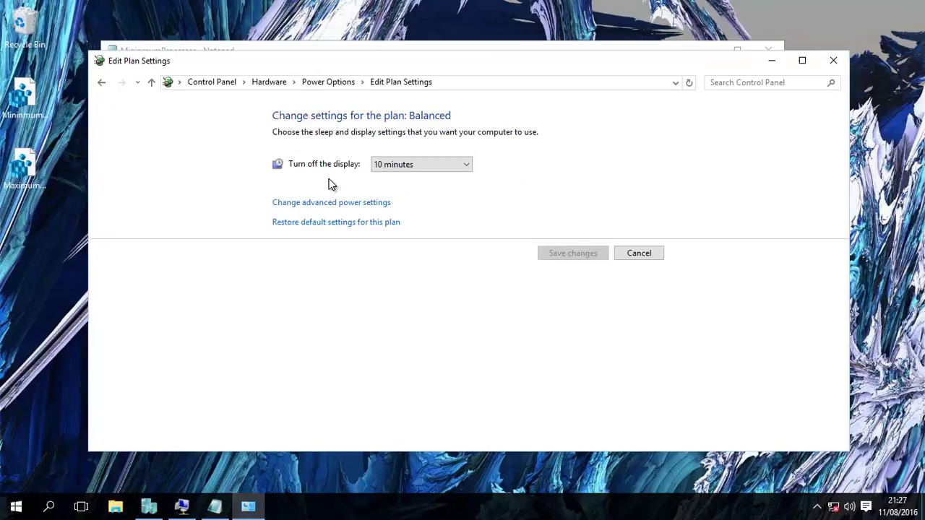
left_click(352, 204)
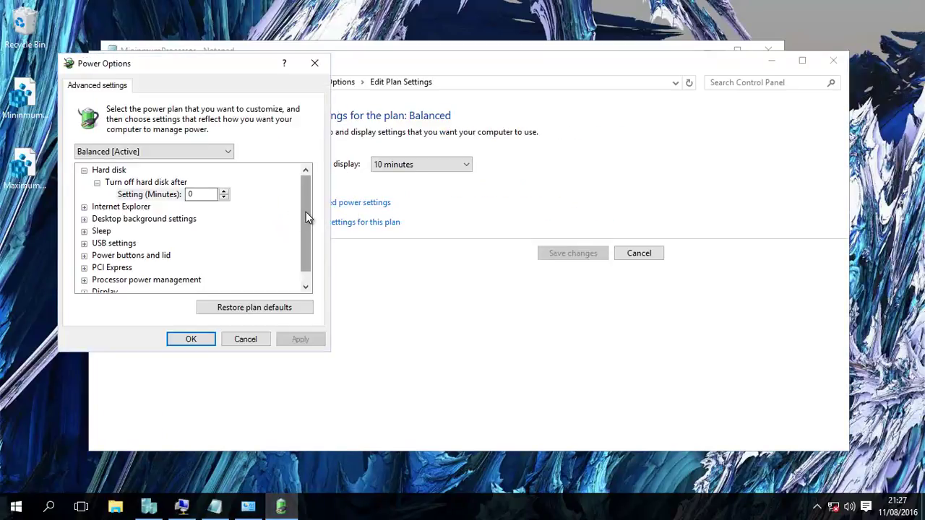
scroll(304, 211, "down", 1)
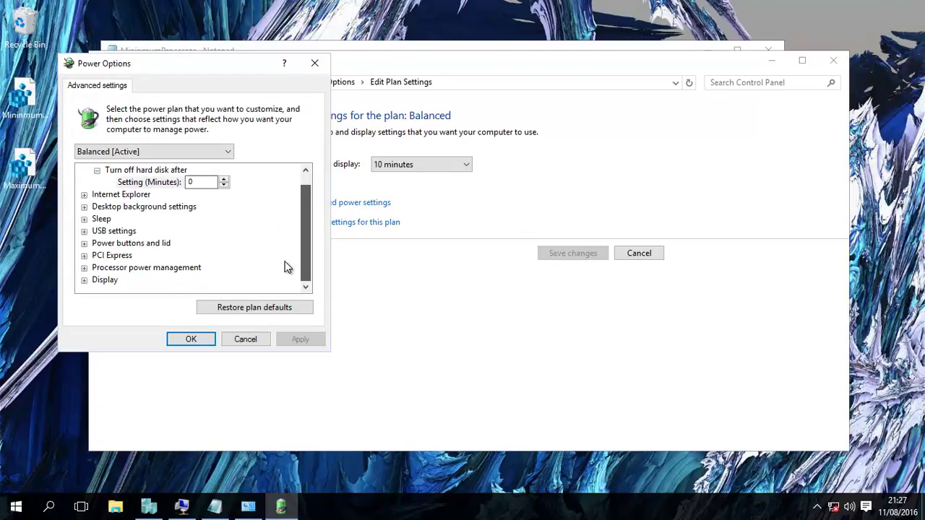
Step: Expand Processor power management and start lowering Maximum processor state from 100%
left_click(85, 268)
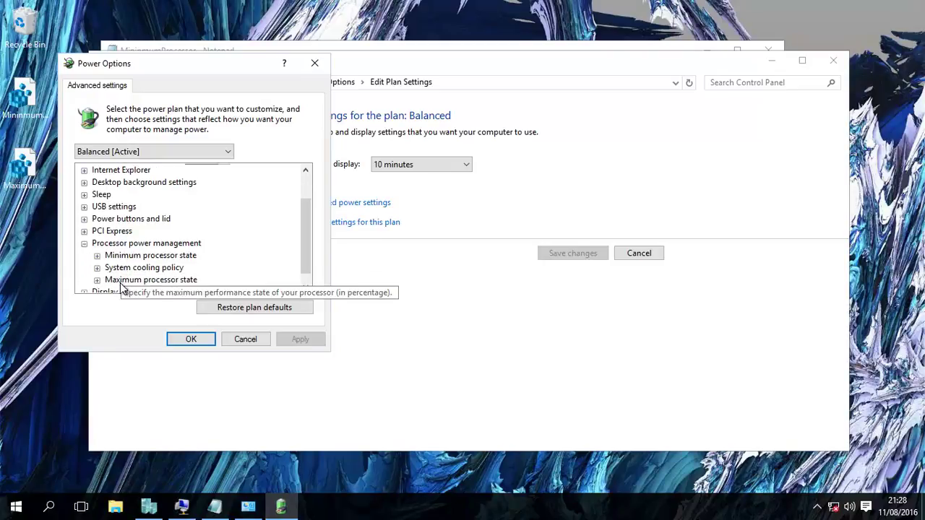
left_click(97, 280)
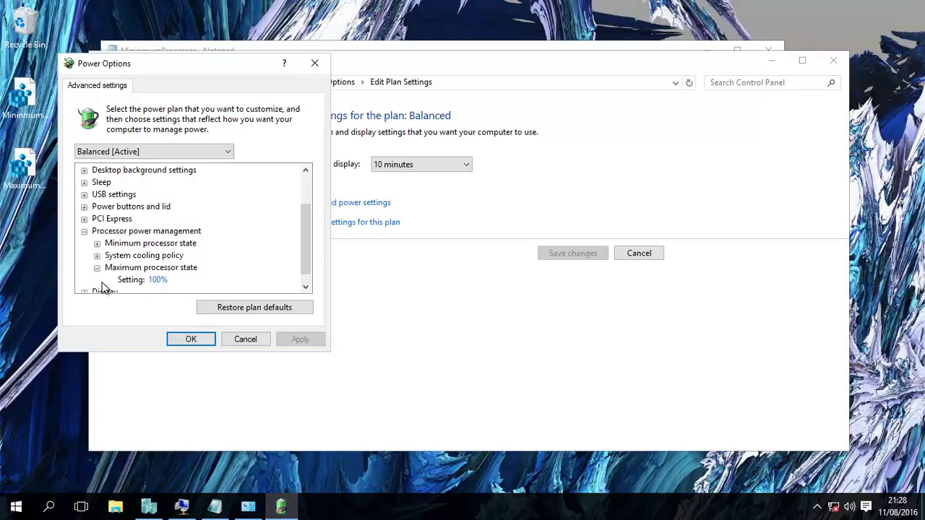
left_click(157, 280)
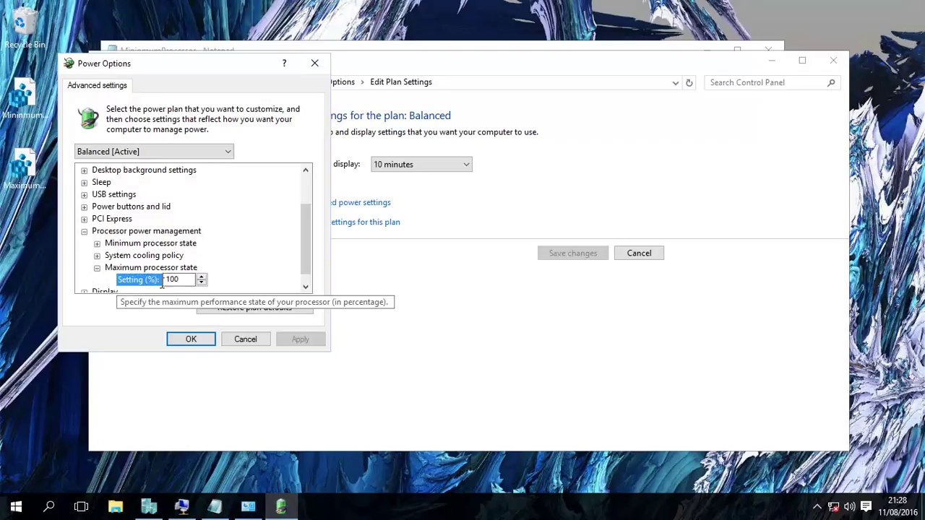
key("BackSpace")
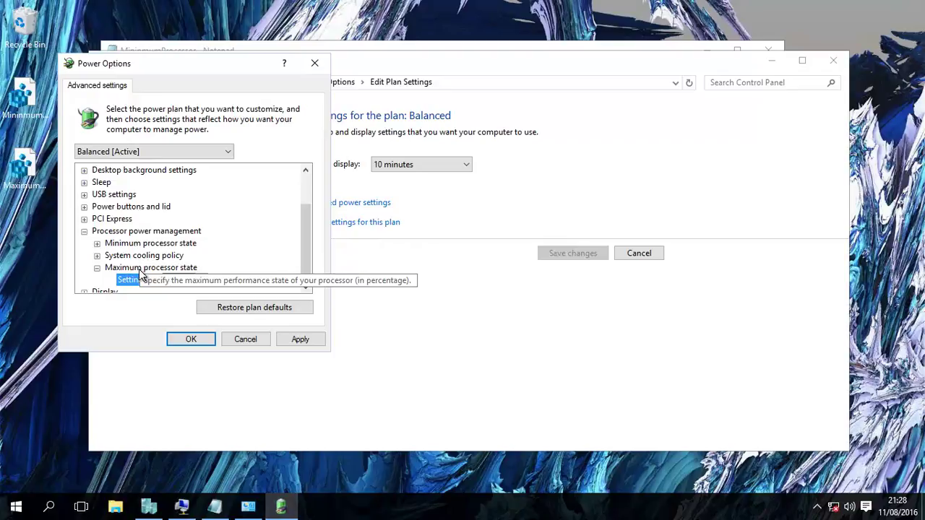
Step: Cancel the advanced setting changes and review MininmumProcessor.reg's text in Notepad before importing
left_click(234, 344)
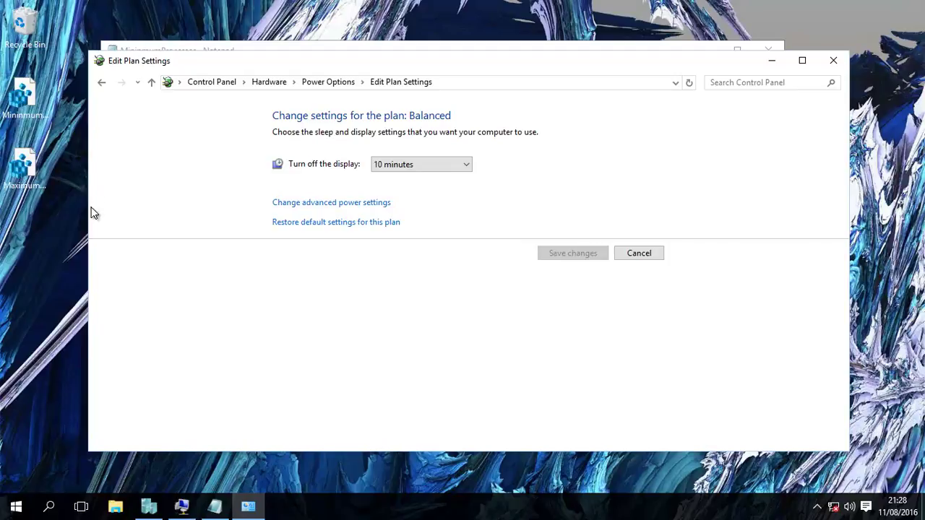
double_click(22, 98)
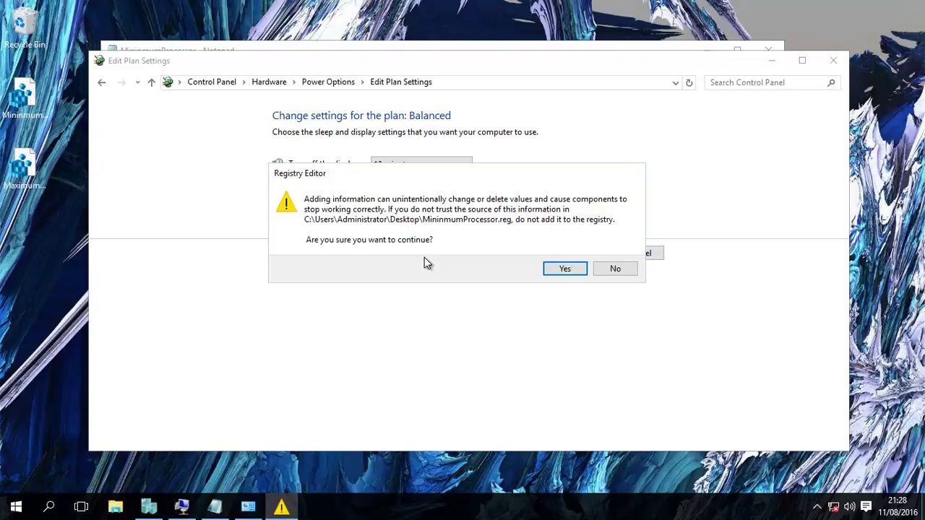
left_click(613, 269)
right_click(26, 86)
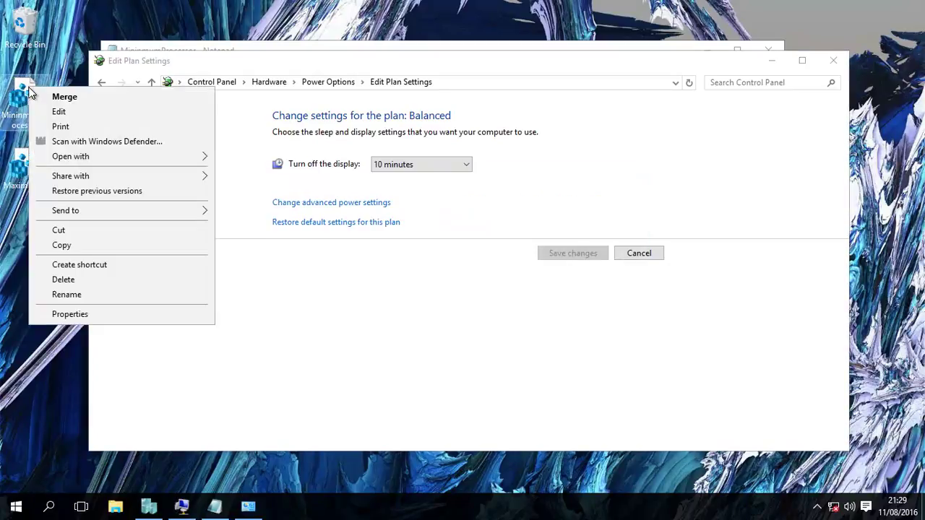
left_click(67, 116)
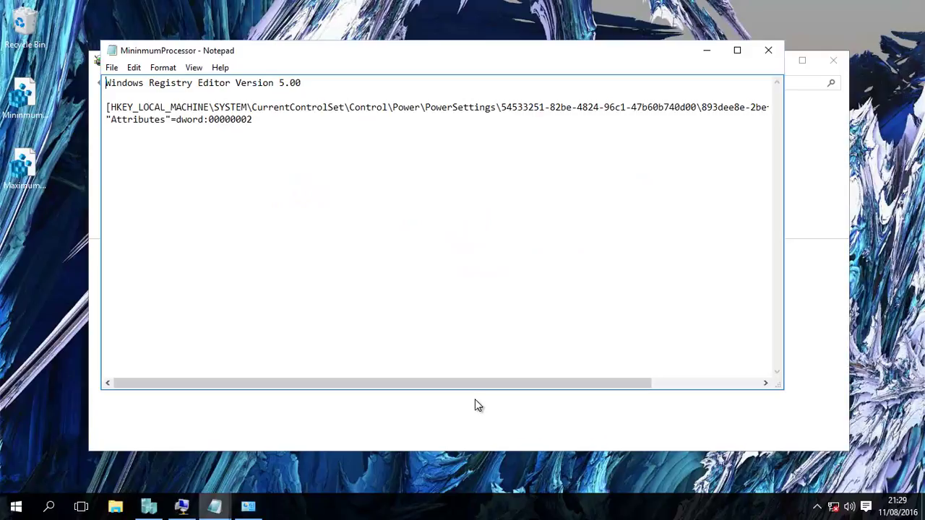
left_click_drag(473, 384, 339, 369)
left_click(768, 50)
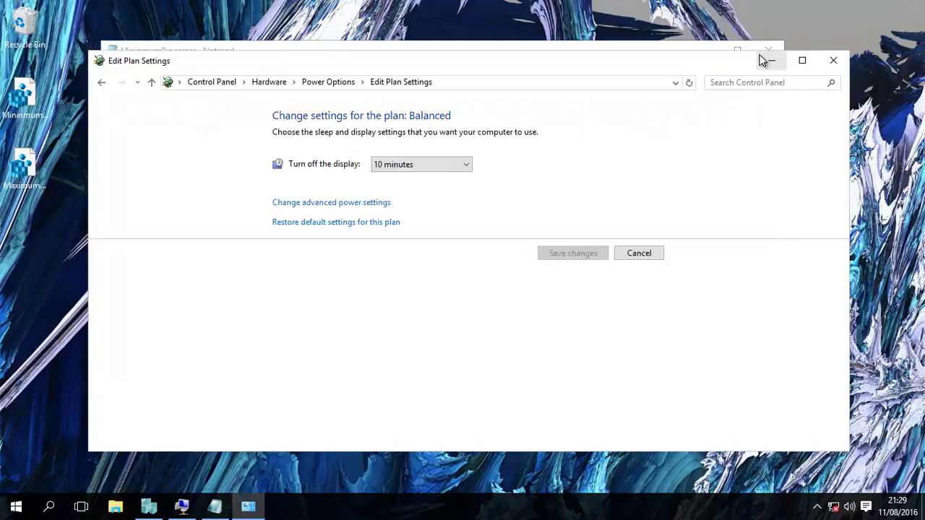
Step: Import MininmumProcessor.reg and MaximumProcessor.reg into the registry, confirming each merge
double_click(22, 87)
left_click(560, 270)
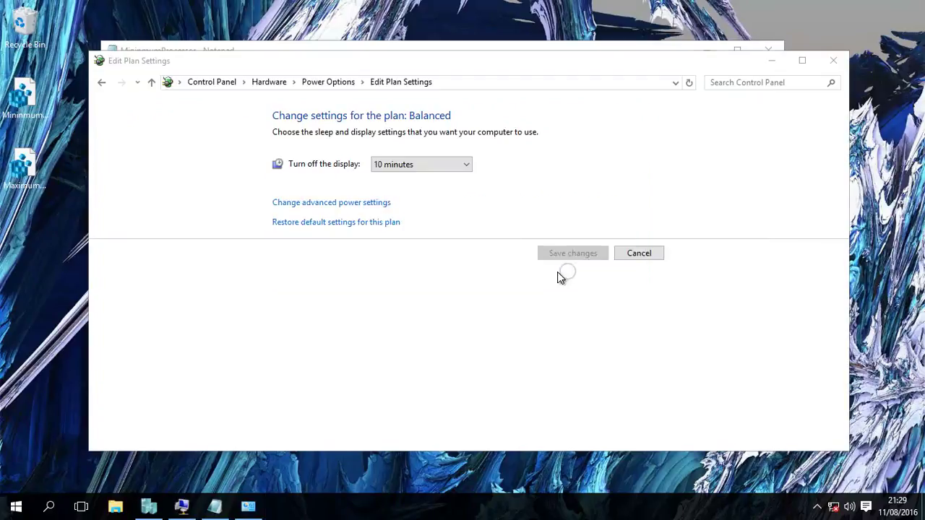
left_click(622, 256)
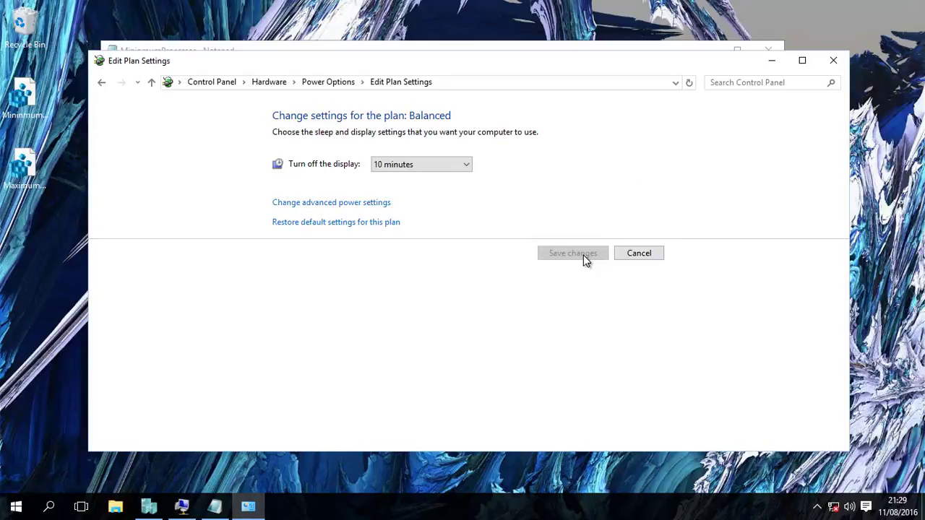
double_click(30, 167)
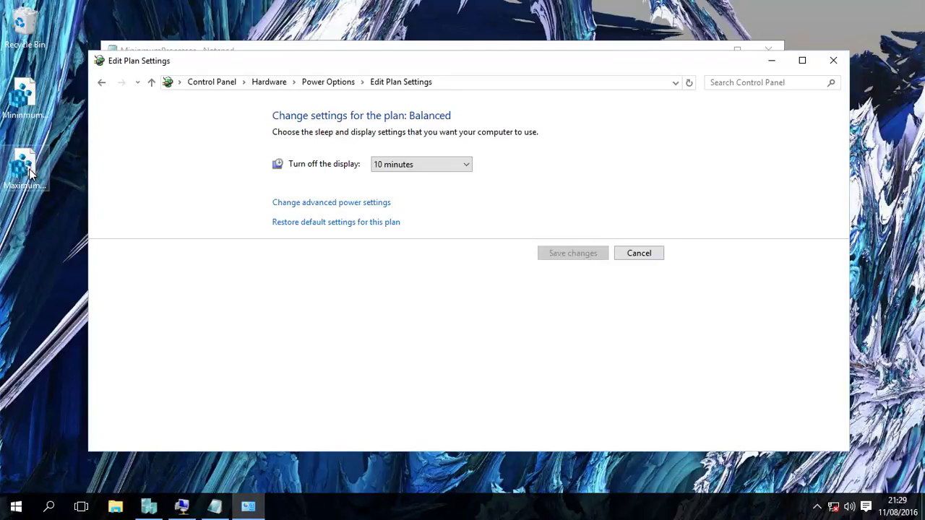
left_click(562, 271)
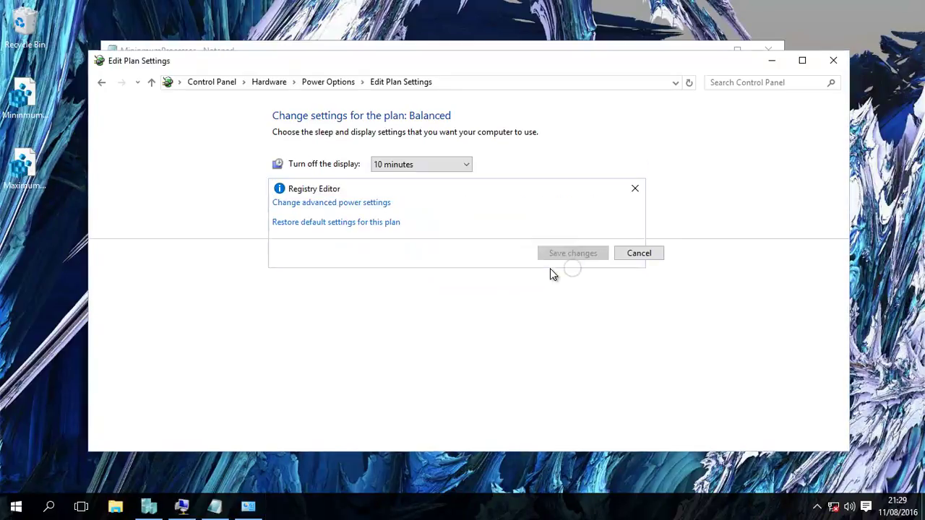
left_click(614, 254)
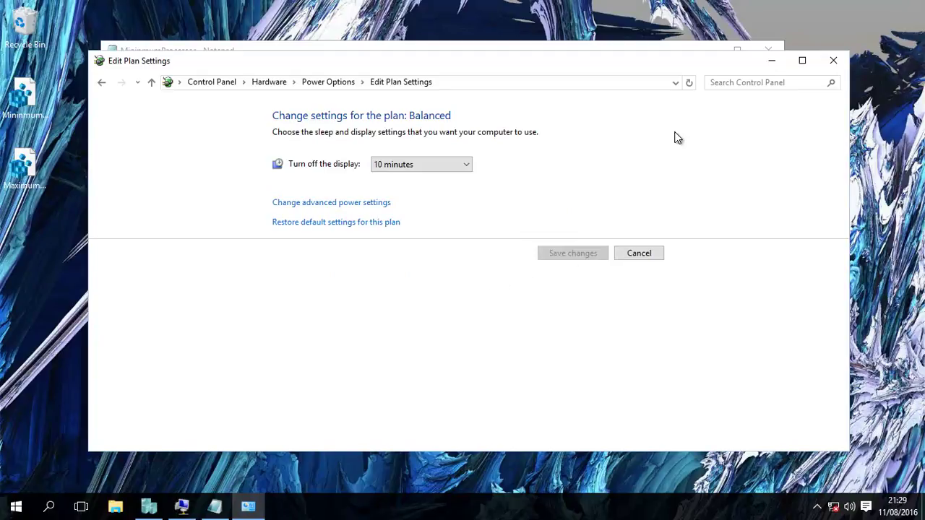
Step: Minimize Edit Plan Settings, launch regedit from Start search, and restore its window size
left_click(771, 64)
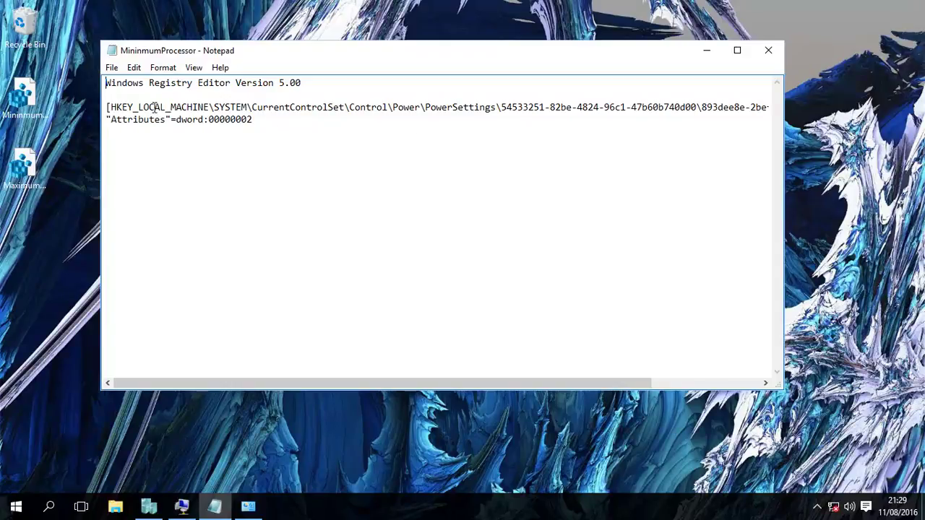
left_click(16, 508)
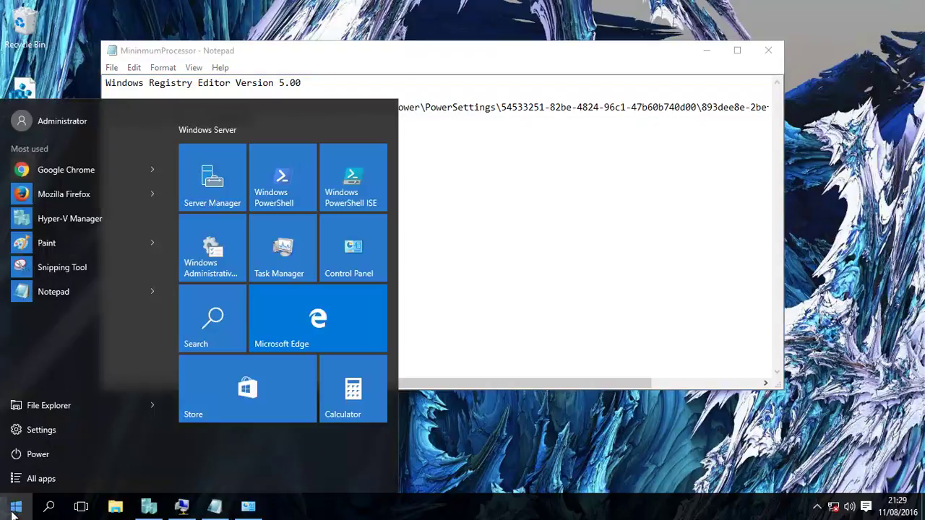
type("regedit")
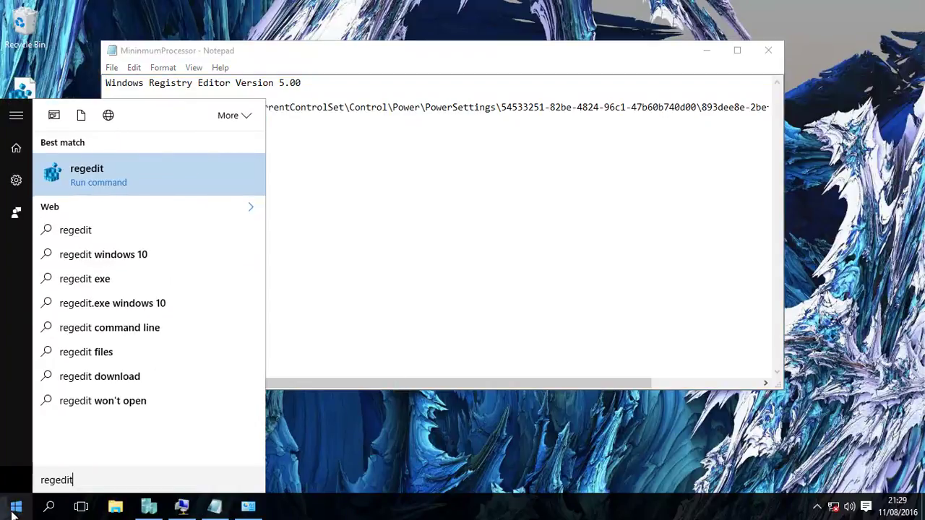
key("Return")
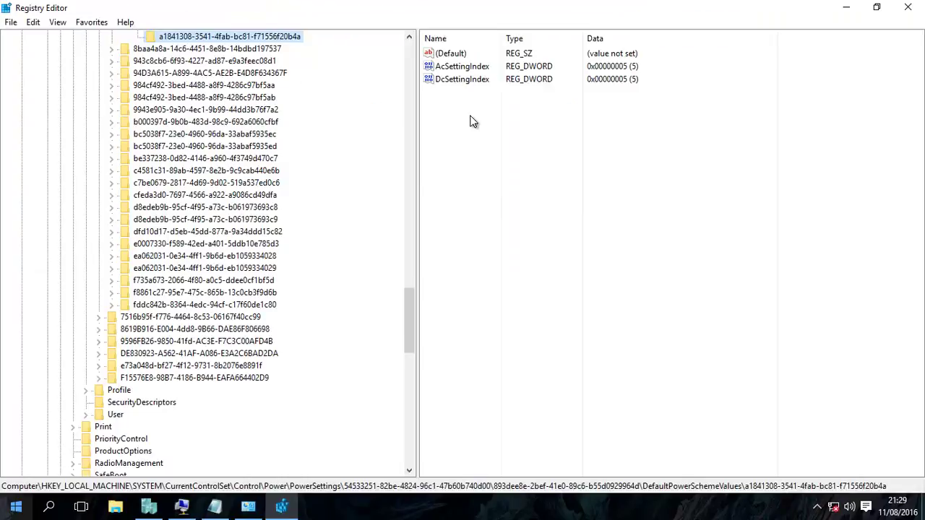
left_click_drag(407, 323, 431, 60)
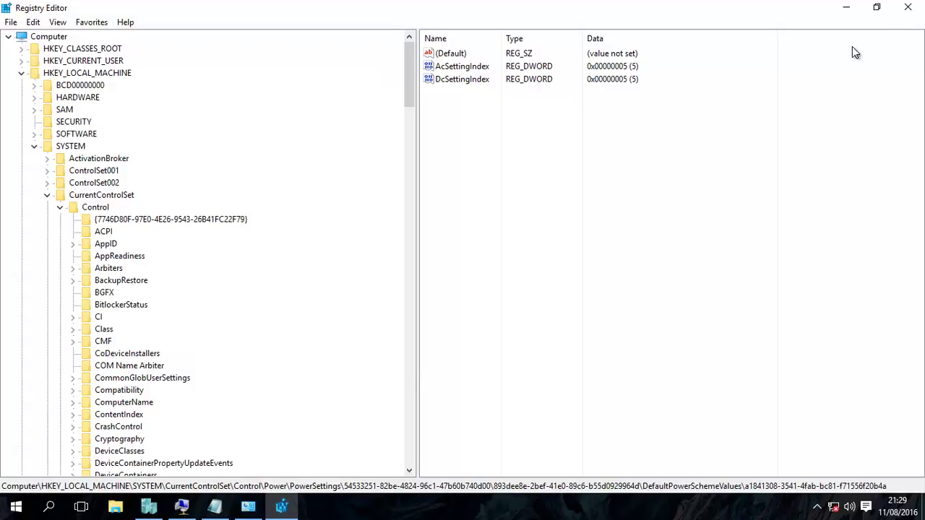
left_click(876, 7)
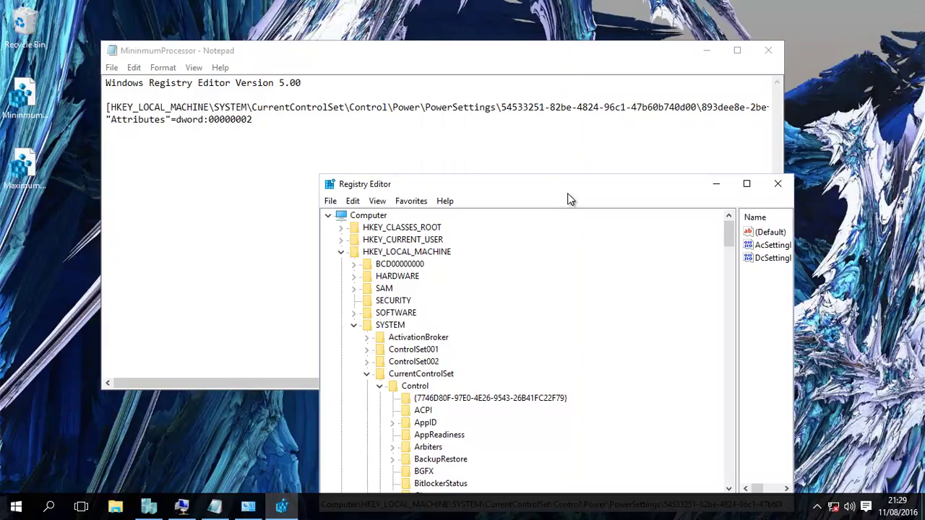
Step: Scroll the registry tree to PowerSettings\54533251…\893dee8e…964d and scroll Notepad's key path fully right
left_click_drag(579, 191, 583, 168)
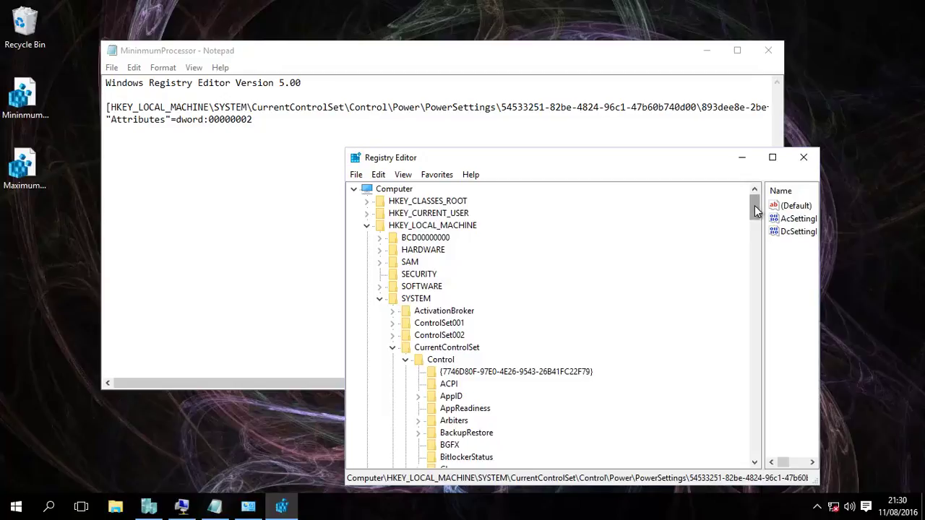
left_click_drag(755, 210, 732, 289)
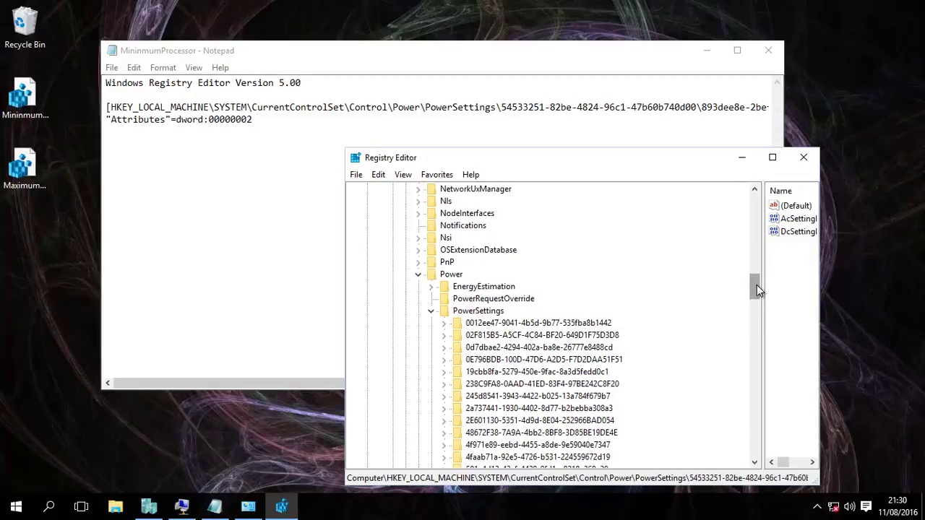
left_click_drag(756, 288, 752, 307)
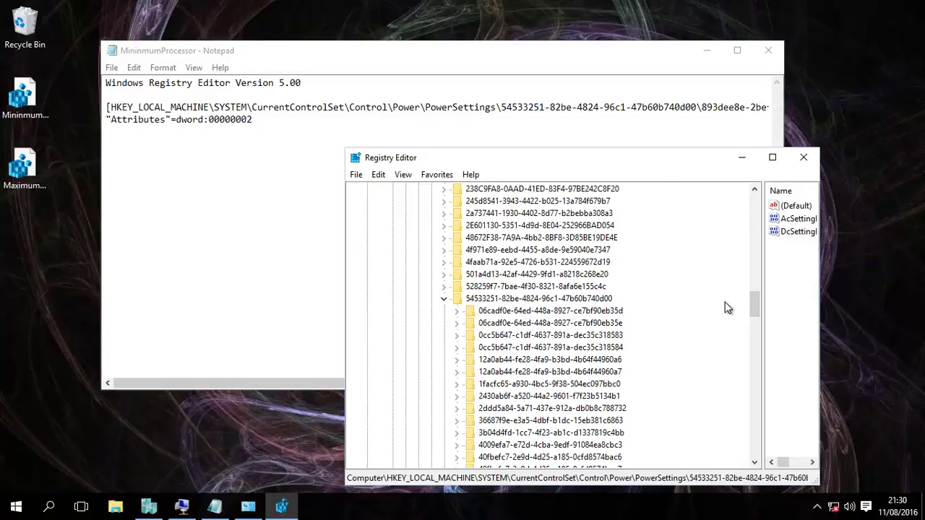
left_click_drag(756, 305, 747, 336)
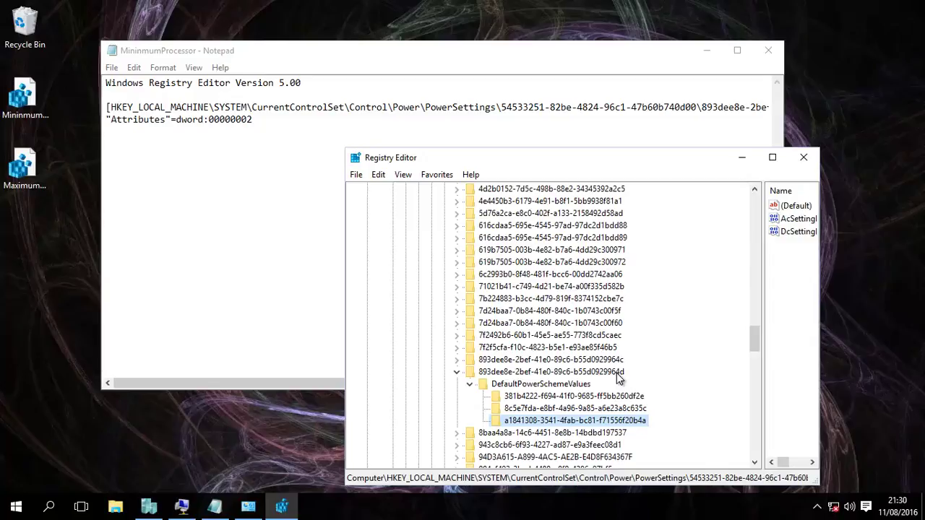
left_click(283, 381)
left_click_drag(311, 385, 489, 375)
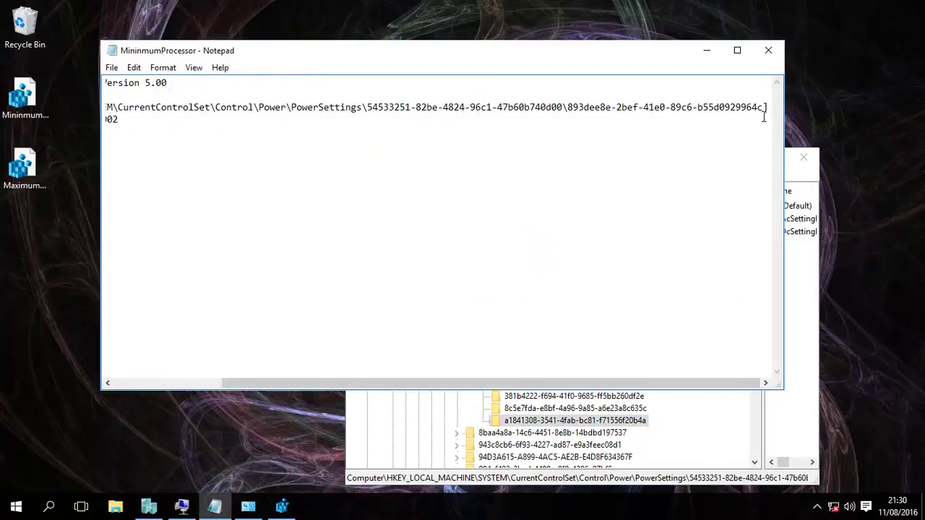
Step: Collapse the 964d key, select key 893dee8e-…-b55d0929964c, and maximize Registry Editor
left_click(808, 181)
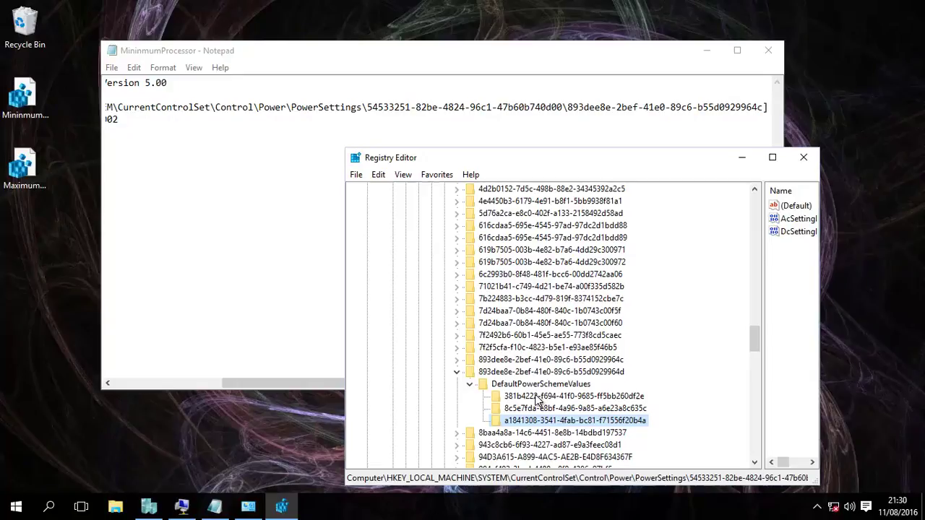
left_click(457, 371)
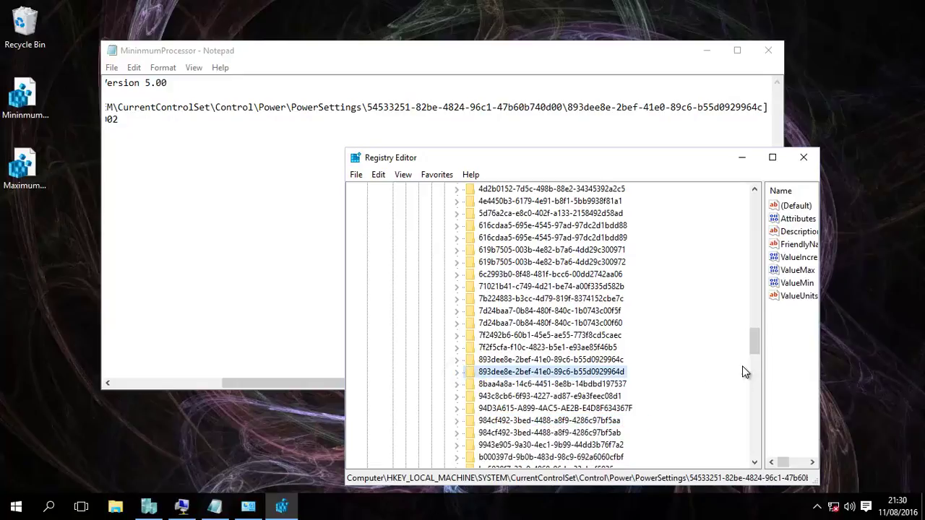
left_click(457, 359)
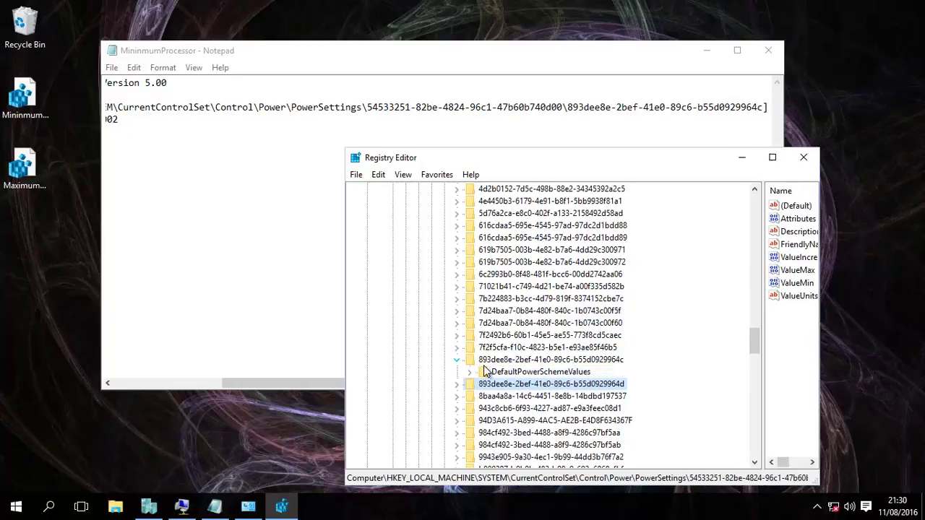
left_click(549, 359)
key("super+Up")
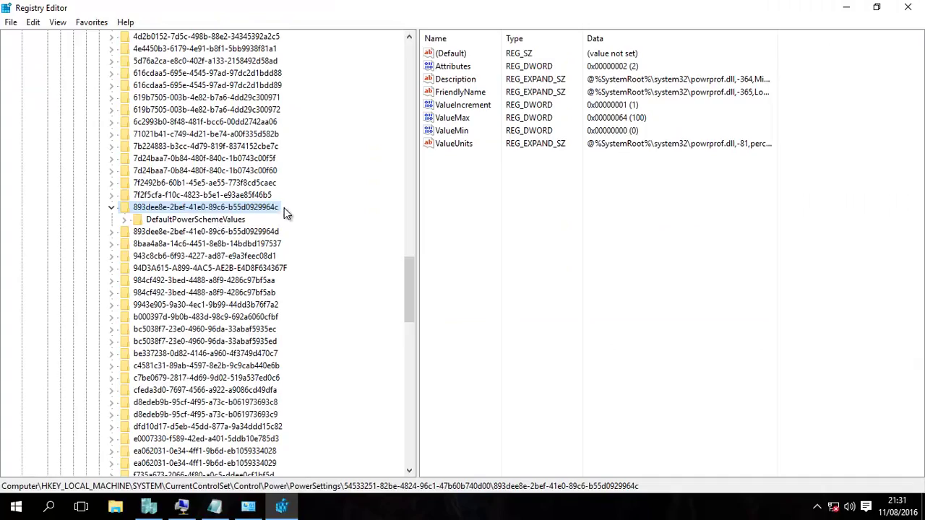
Step: Confirm Attributes reads 2 without editing, then position the Notepad notes below the values pane
double_click(455, 67)
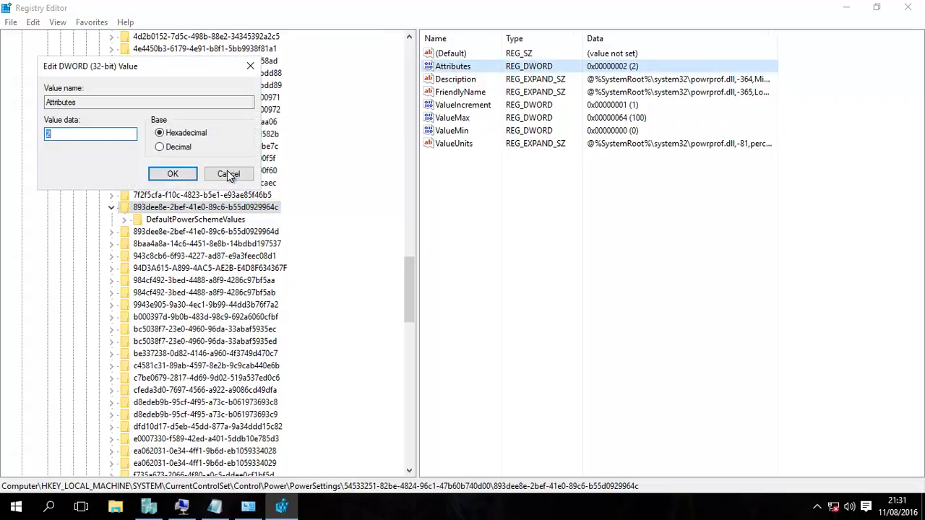
left_click(228, 175)
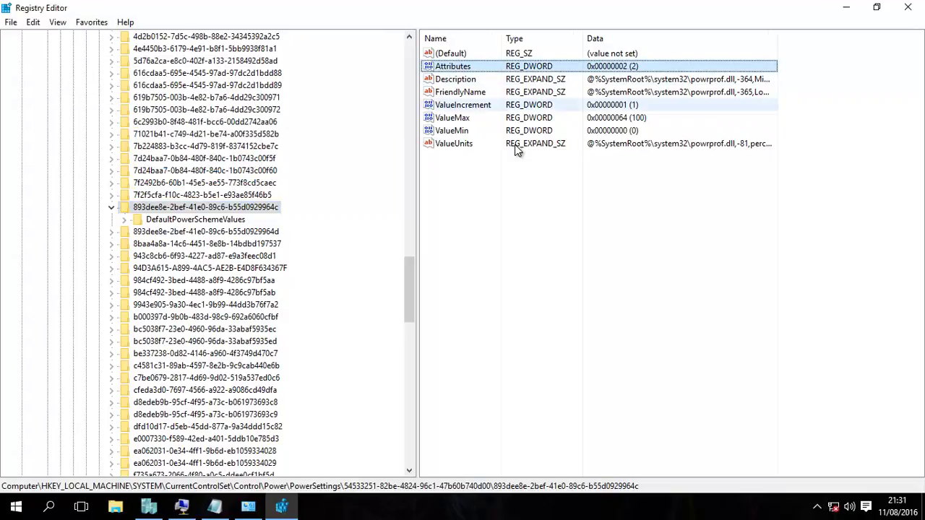
left_click(218, 508)
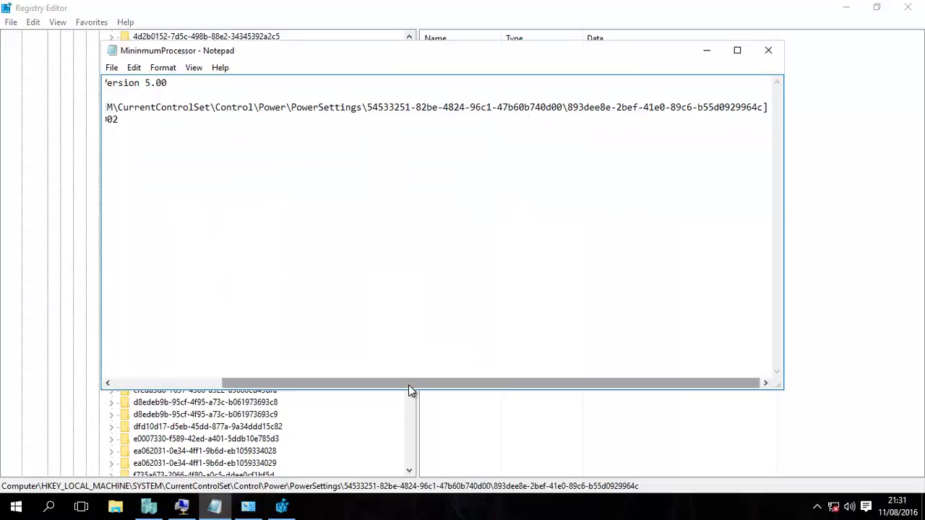
left_click_drag(408, 384, 234, 383)
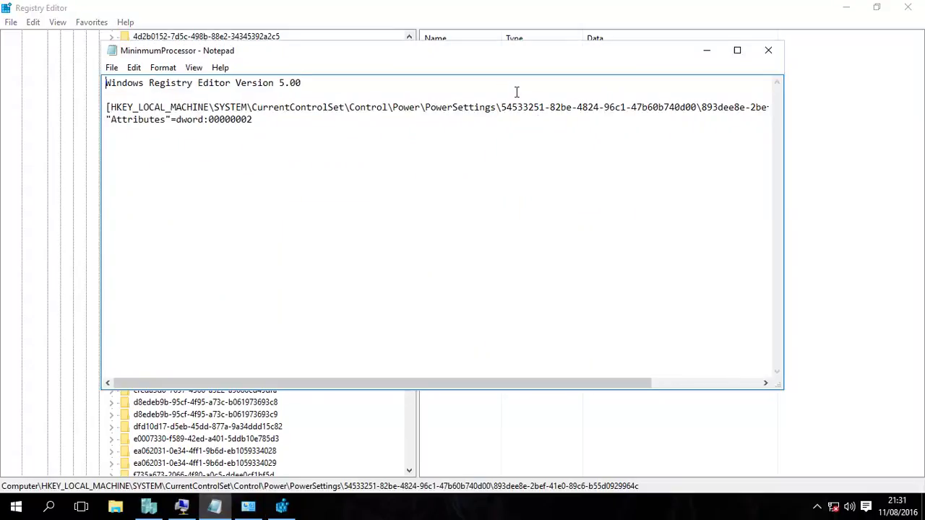
left_click_drag(526, 63, 508, 183)
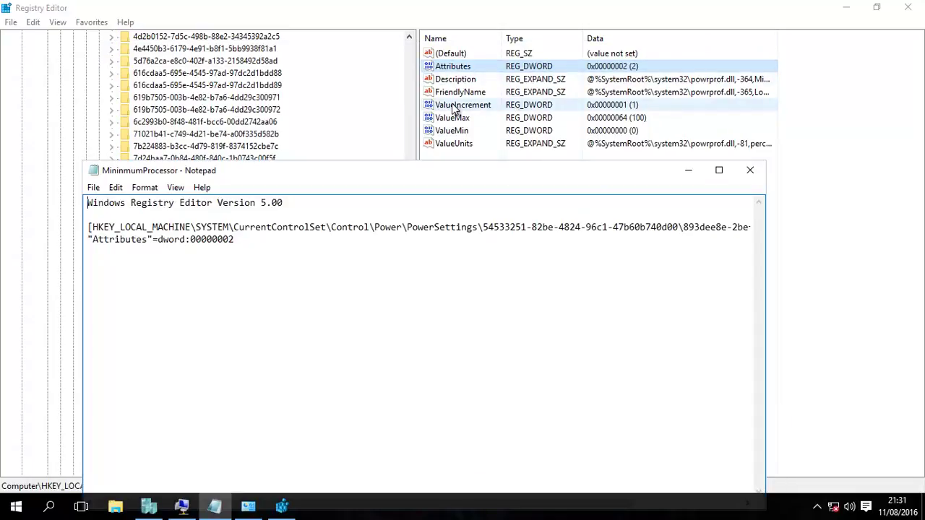
Step: Bring Registry Editor's 964c values back in front, leaving Attributes at 2
right_click(461, 67)
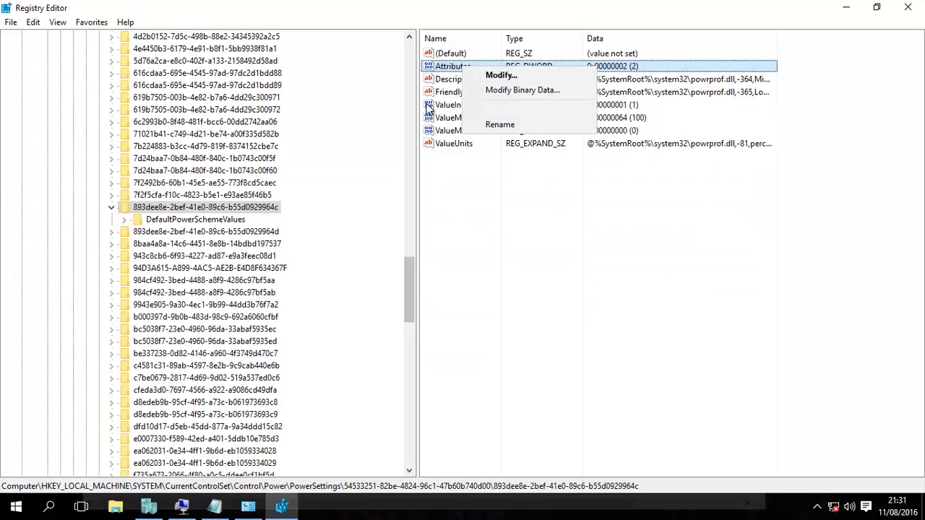
left_click(569, 316)
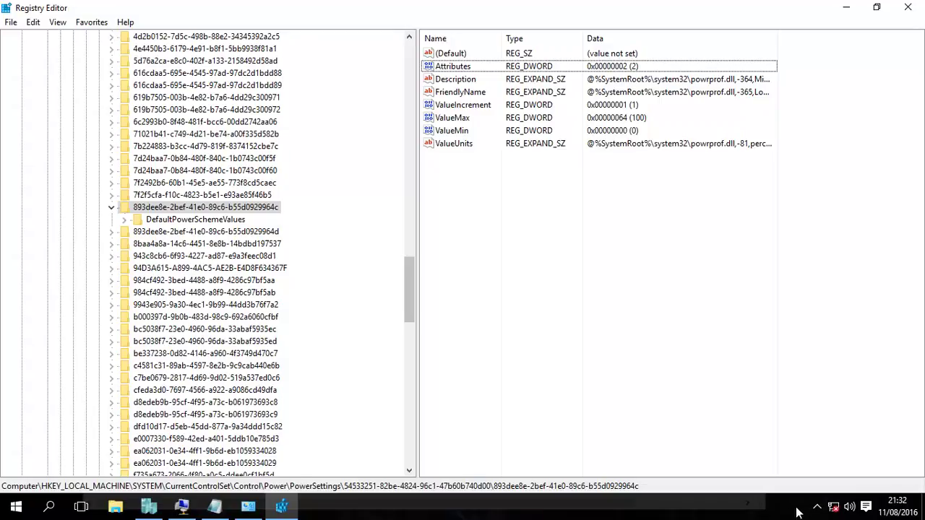
Step: Verify Balanced's Minimum processor state 5% and Maximum 100%, then accept and close advanced settings
left_click(253, 508)
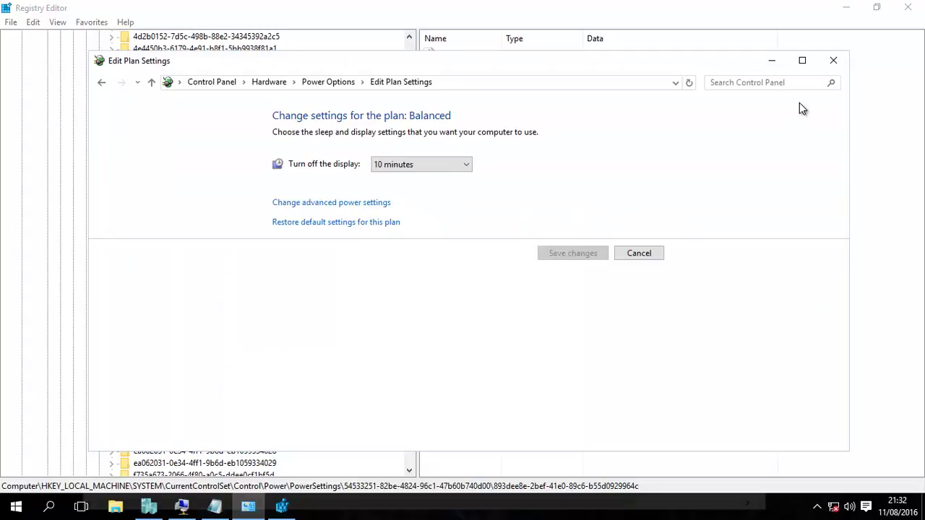
left_click(325, 203)
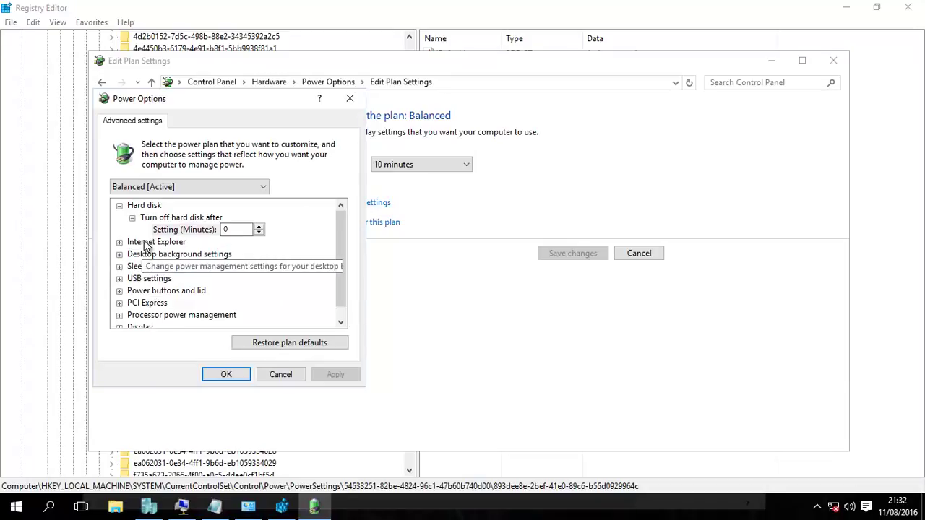
left_click_drag(343, 253, 330, 287)
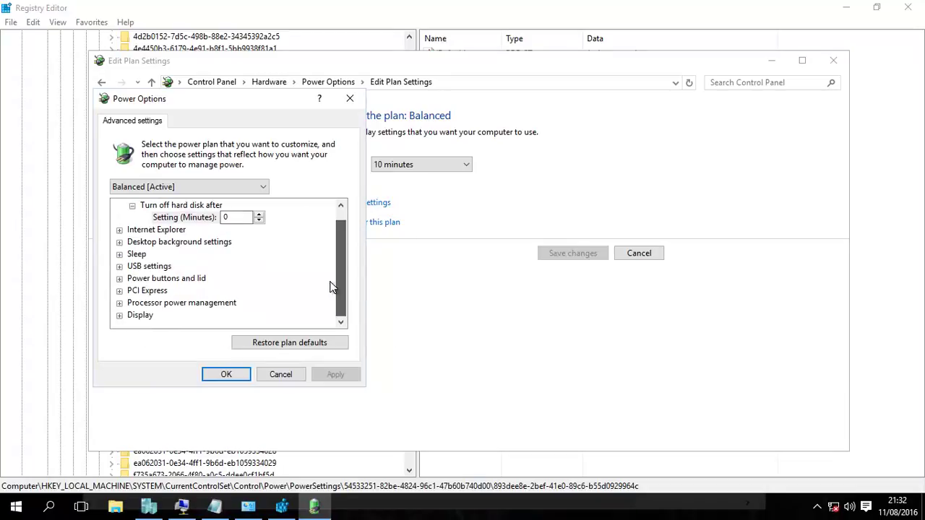
left_click(120, 303)
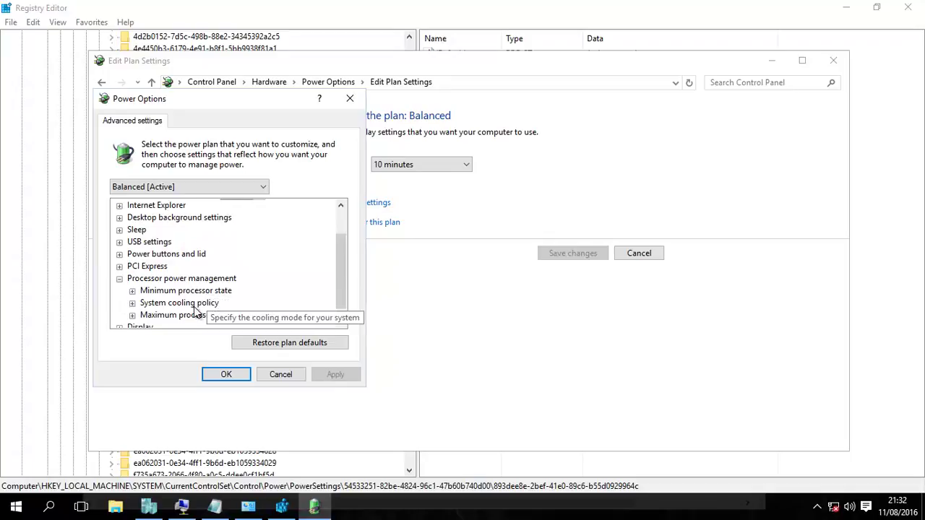
left_click(133, 316)
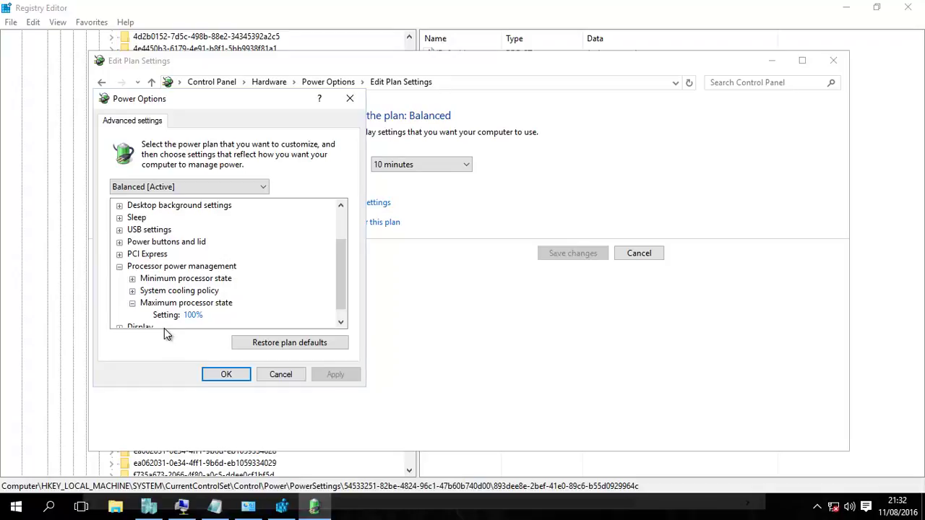
left_click(132, 279)
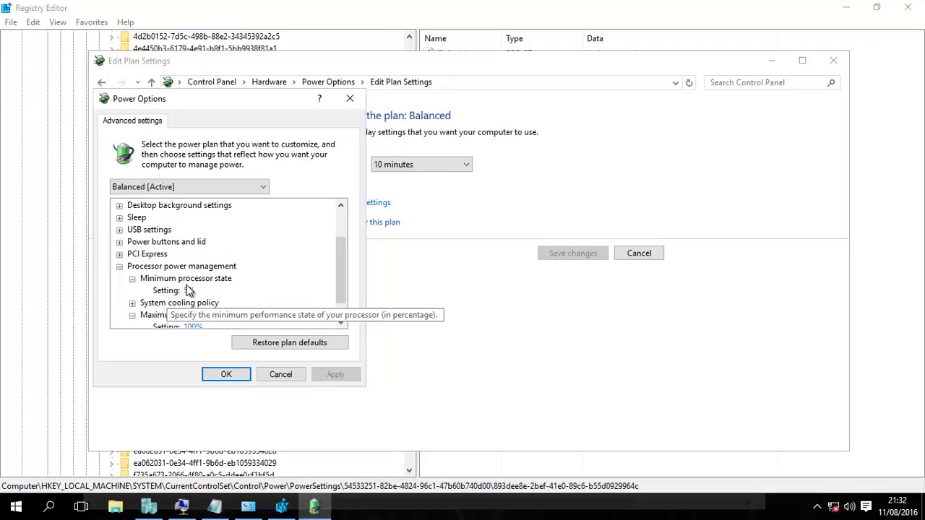
left_click(228, 375)
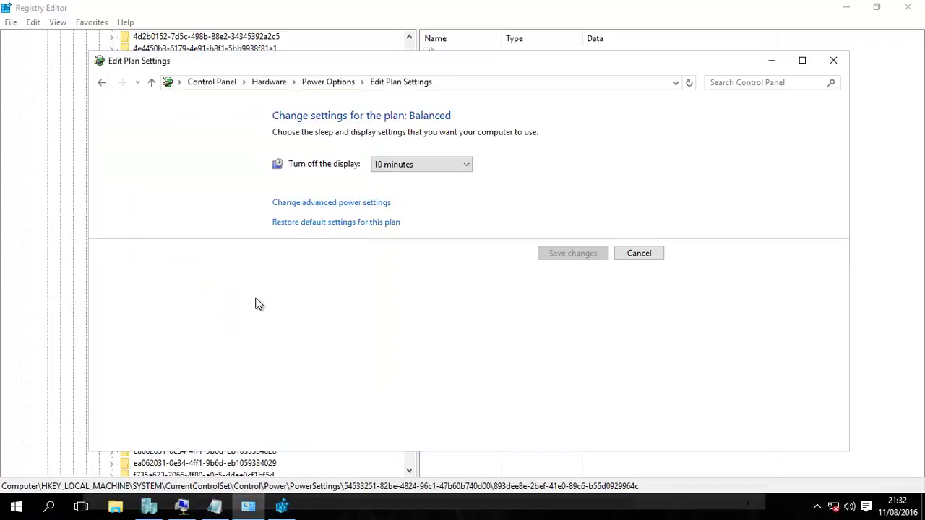